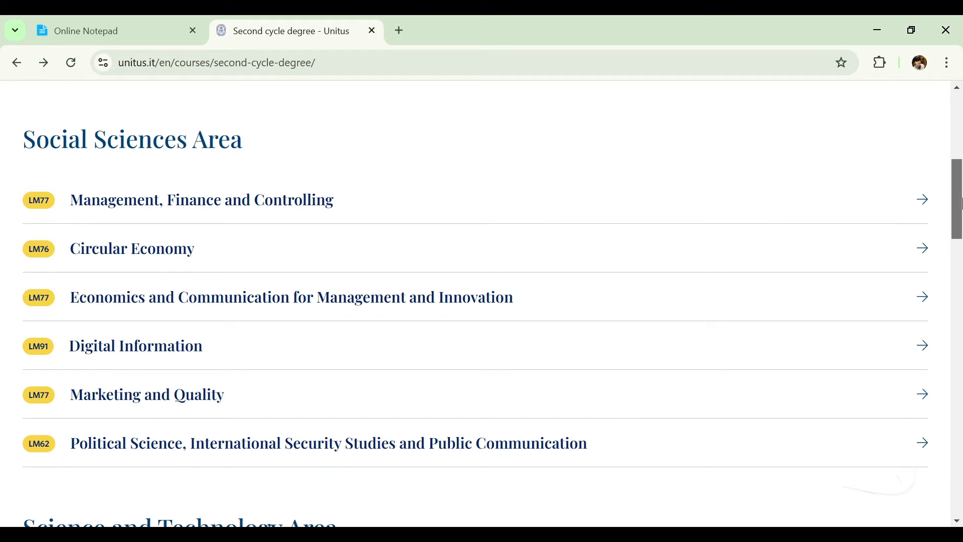
Scroll the second-cycle degree list down to Science and Technology's Mechanical Engineering (LM33) entry.
drag(962, 204, 948, 304)
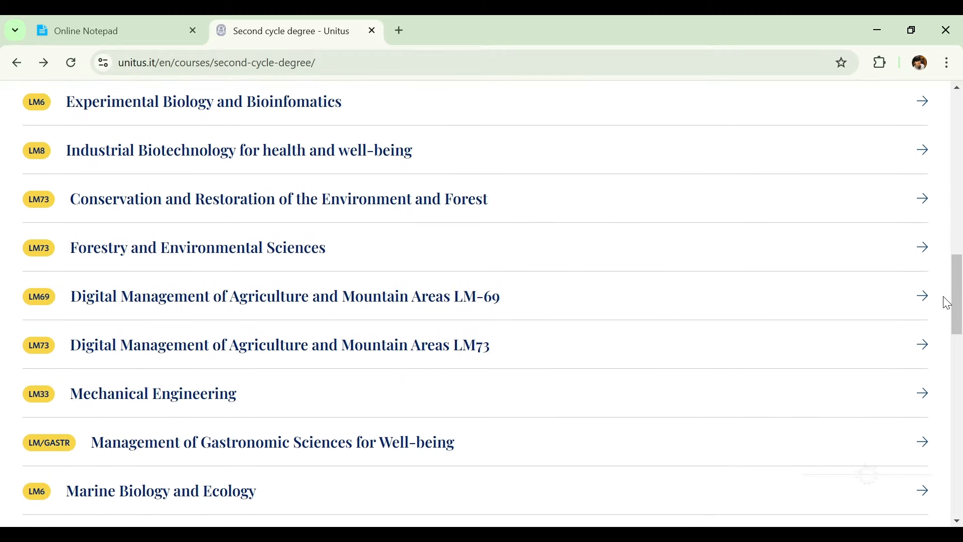
Open the Mechanical Engineering course page and review its Language: English course details.
click(235, 402)
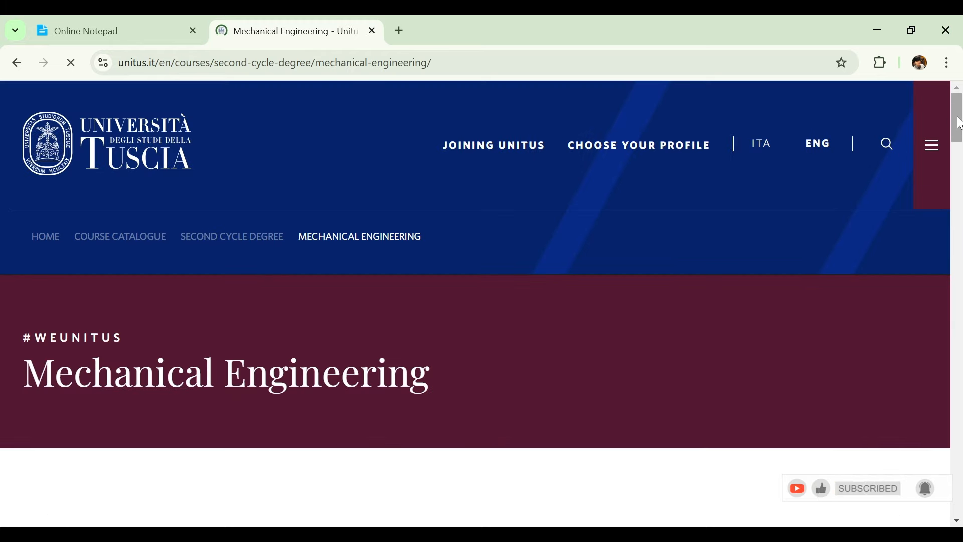
drag(959, 123, 939, 190)
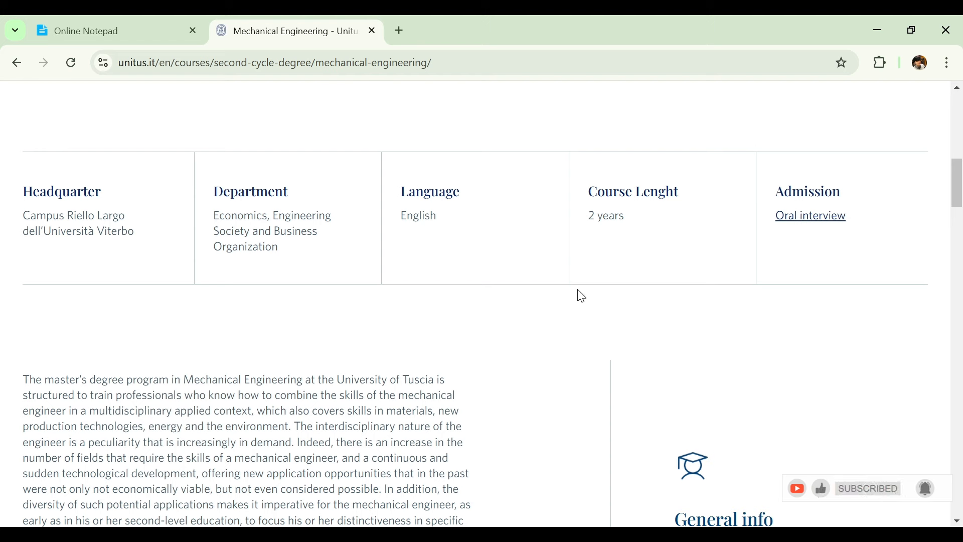
drag(402, 197, 467, 208)
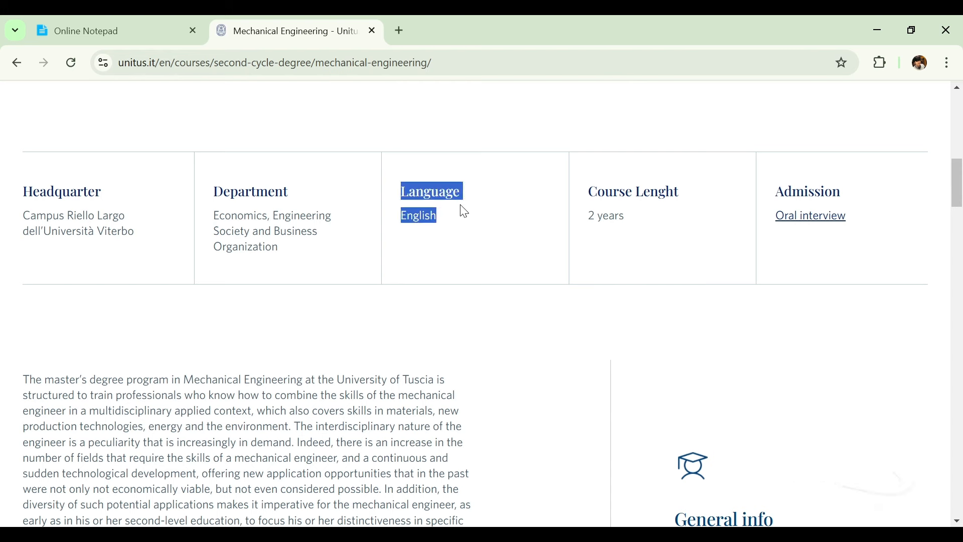
click(464, 212)
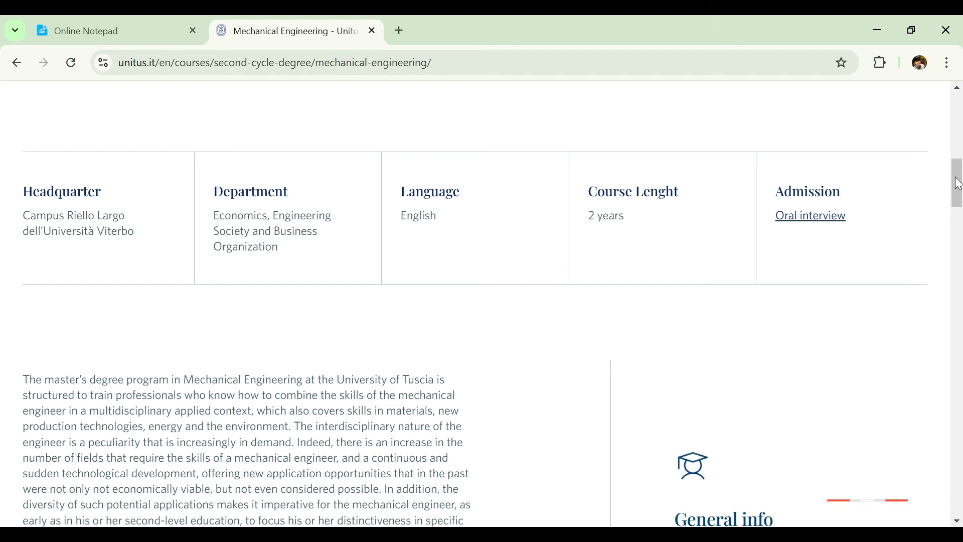
Read the Admission Requirements section, then follow the oral interview link to the booking form.
drag(959, 184, 935, 338)
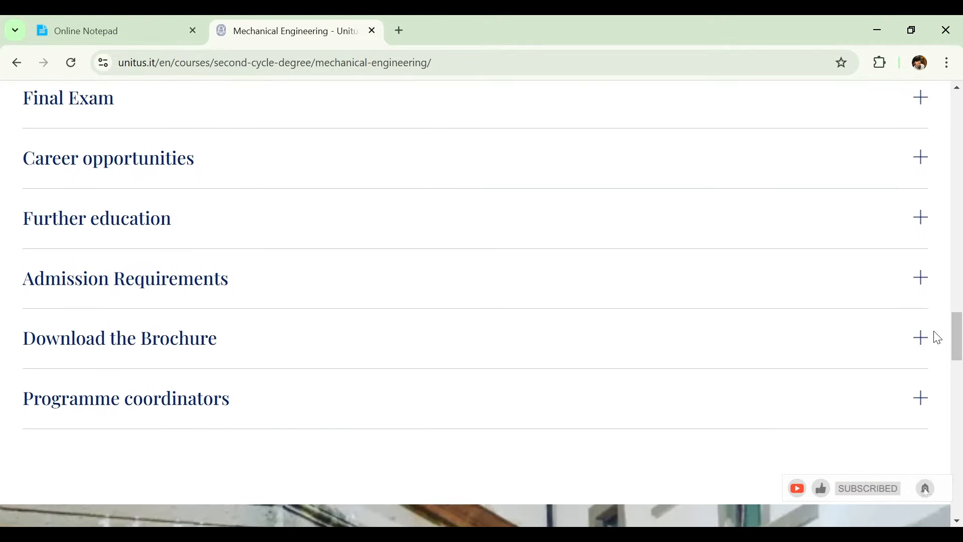
click(925, 285)
drag(960, 329, 961, 342)
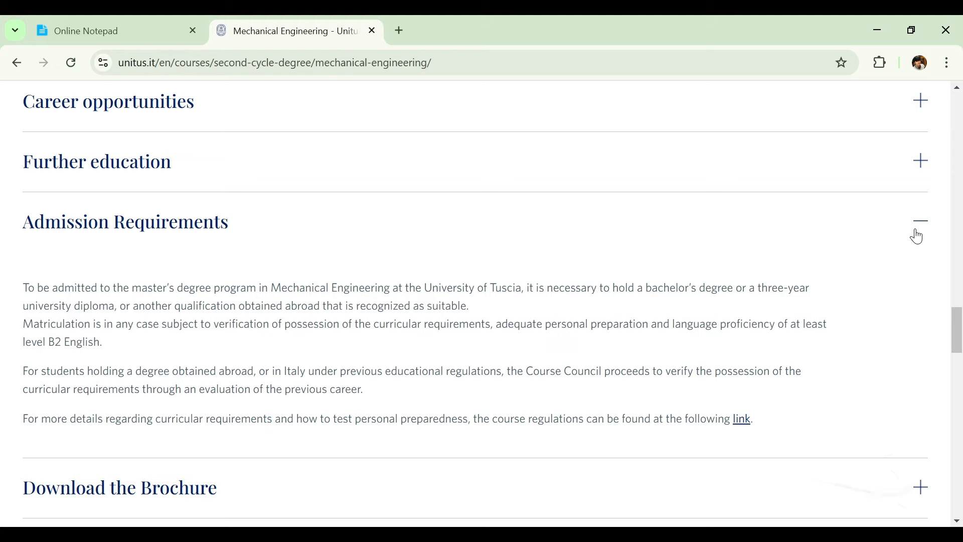
click(918, 236)
drag(960, 335, 953, 158)
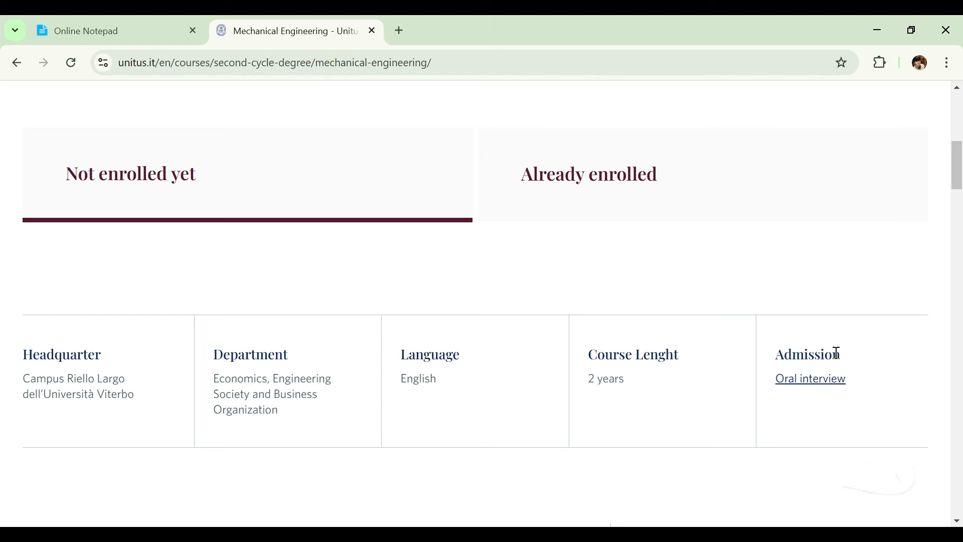
click(812, 379)
Scroll the booking form past its introduction to the Email, Name and Family name questions.
drag(961, 125, 908, 149)
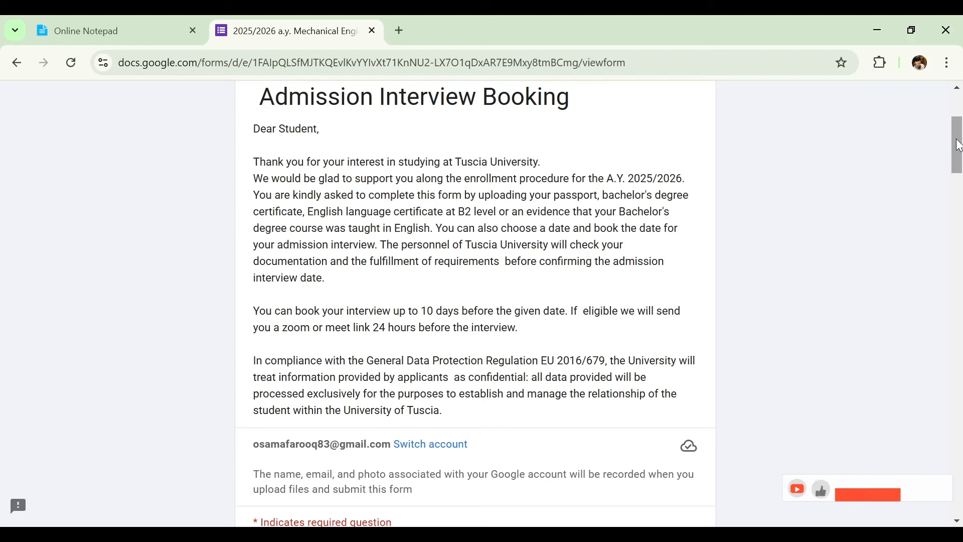
drag(956, 137, 934, 192)
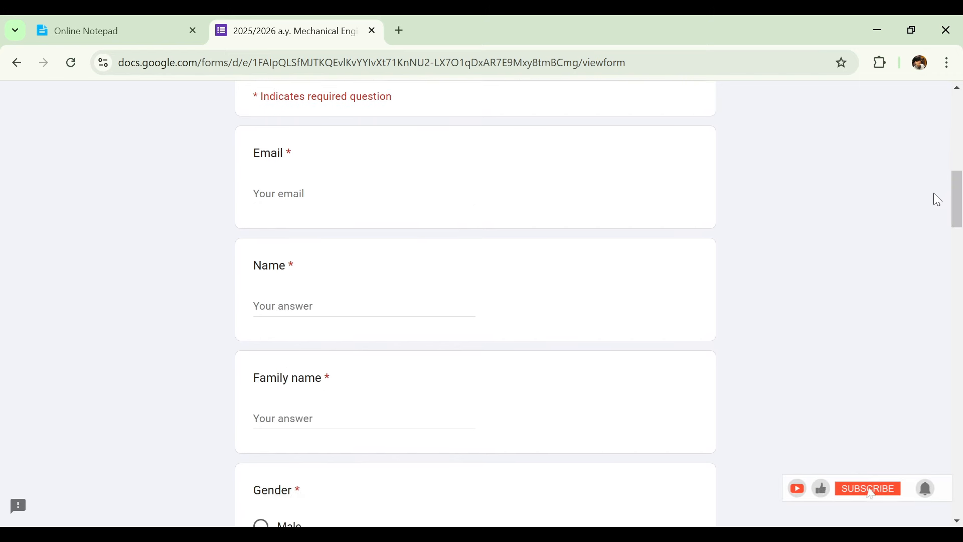
Enter the applicant's Gmail e-mail address, correcting a stray character.
click(436, 194)
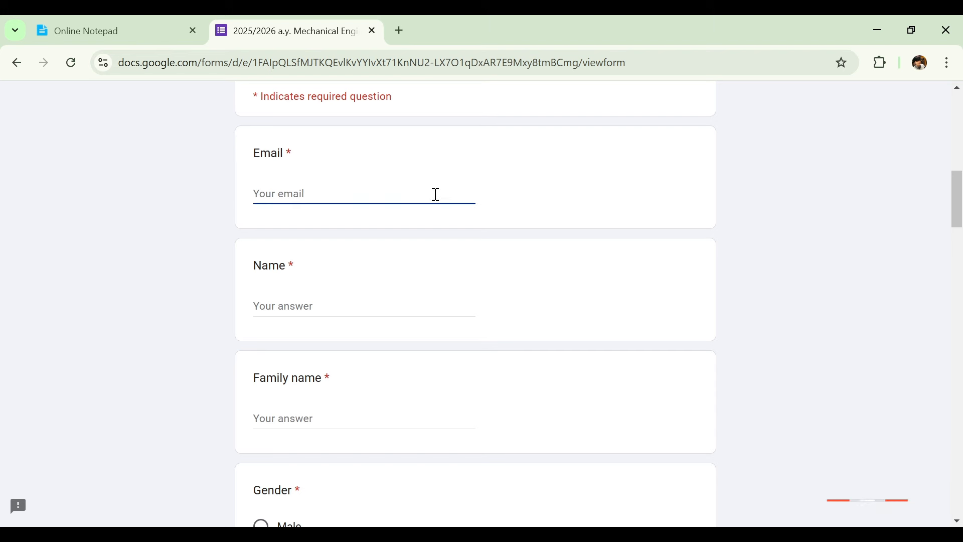
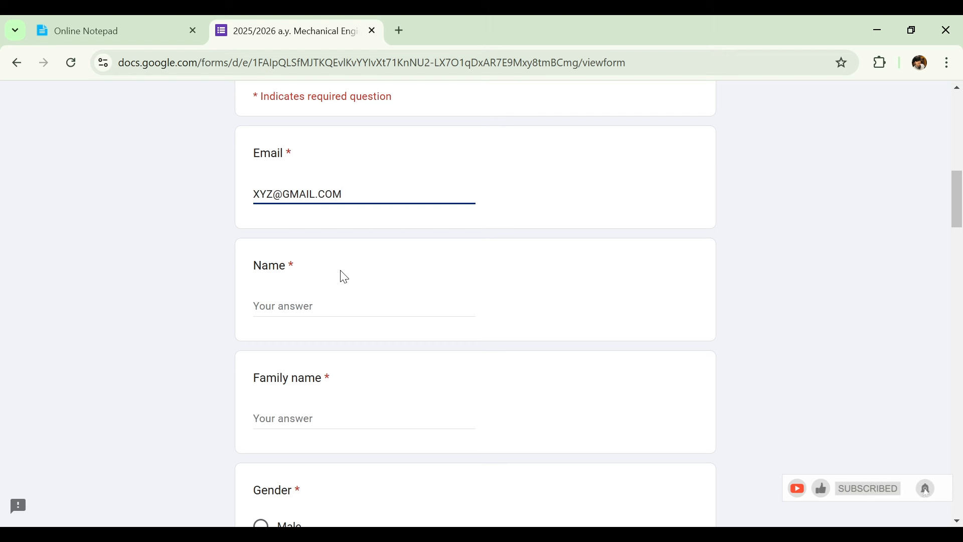
Fill in the applicant's first name and family name.
click(342, 303)
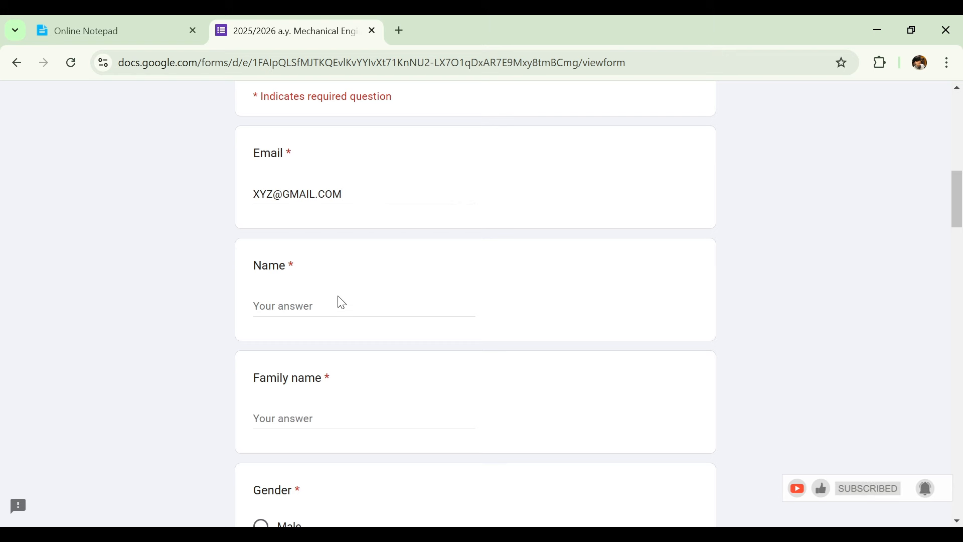
text(os)
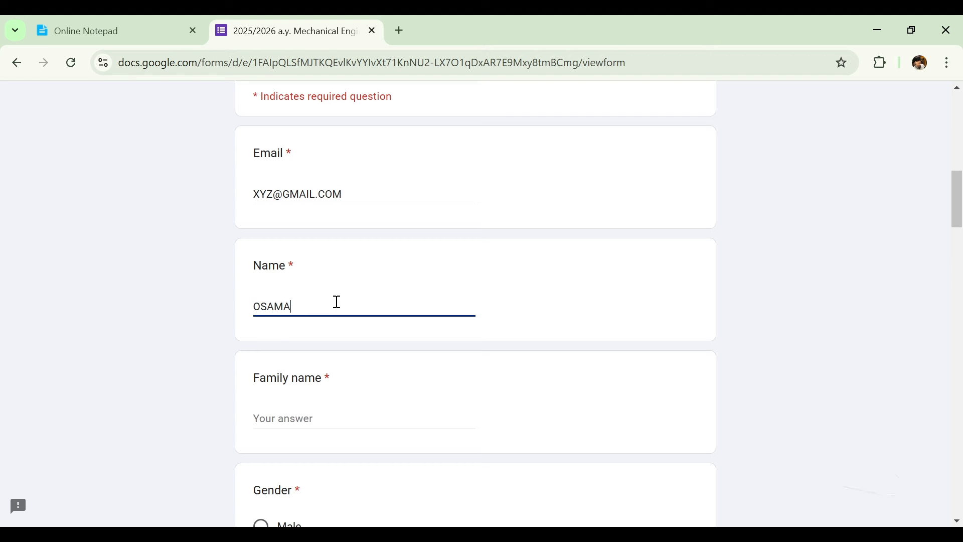
scroll(423, 275, down, 3)
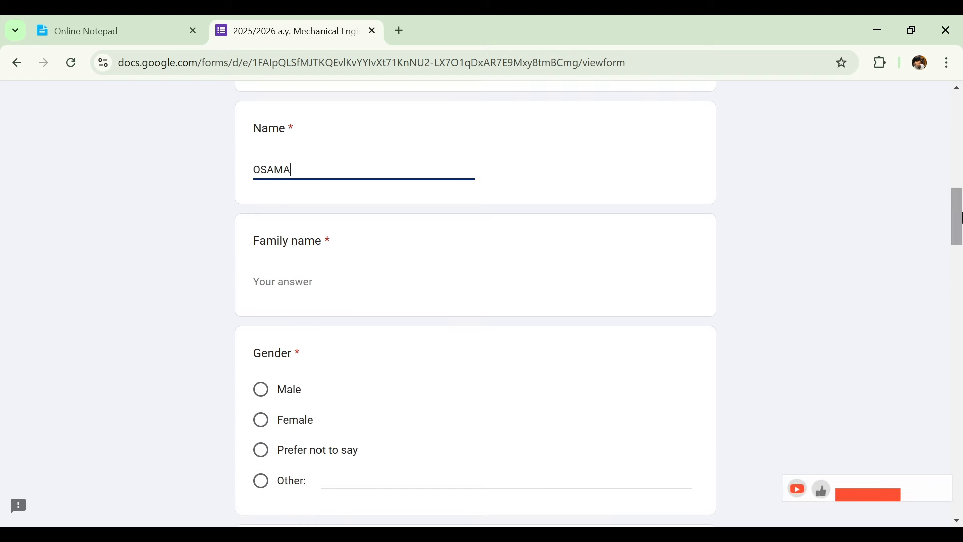
click(416, 274)
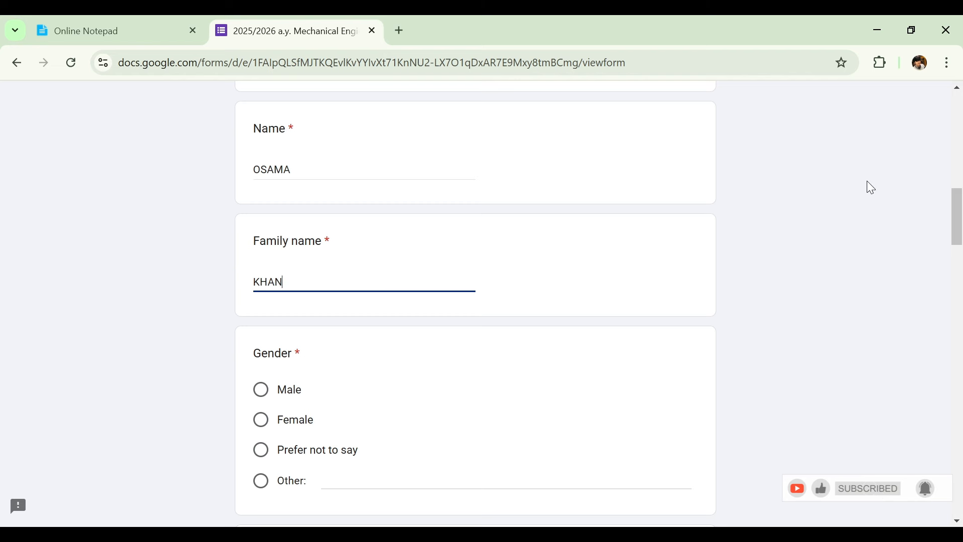
drag(961, 206, 961, 233)
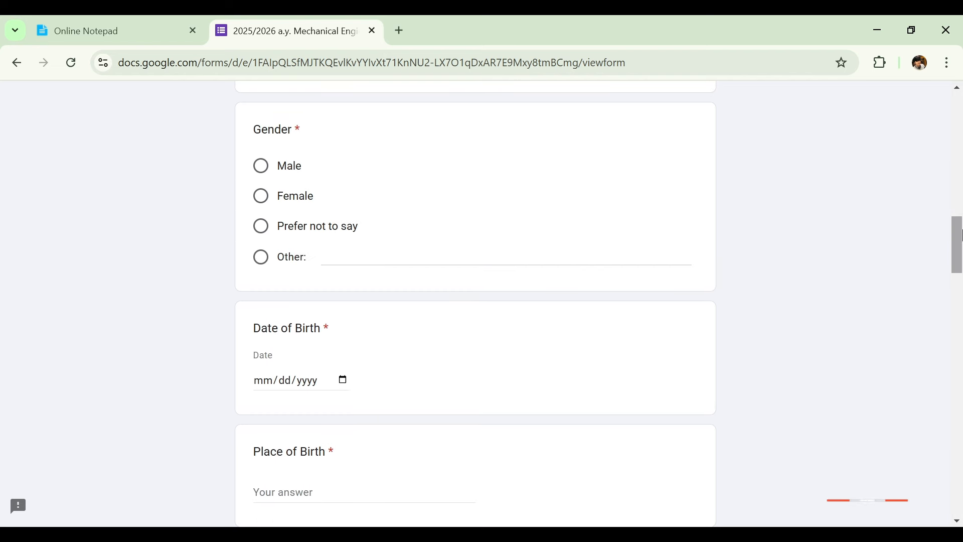
Choose Male as gender and enter 01/15/2000 as the date of birth.
click(297, 173)
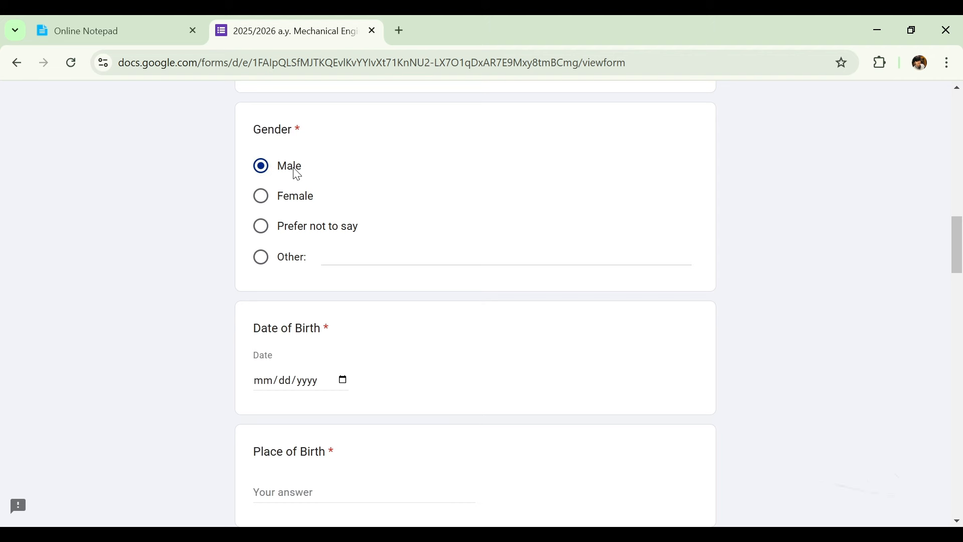
drag(959, 246, 959, 260)
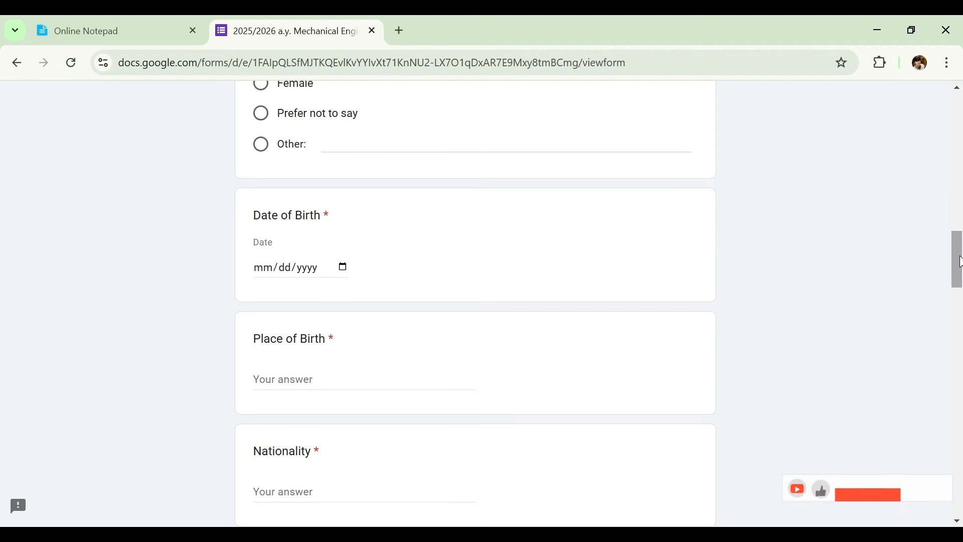
click(343, 270)
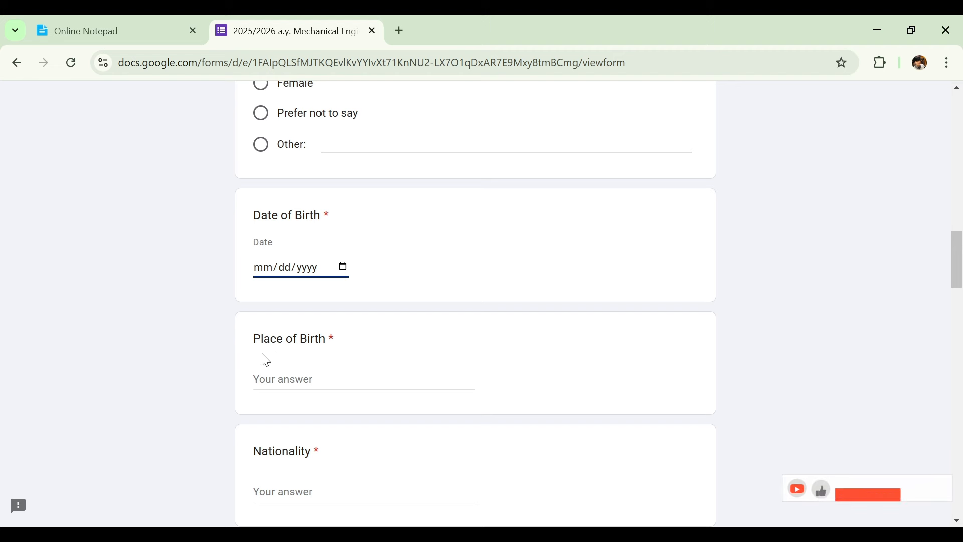
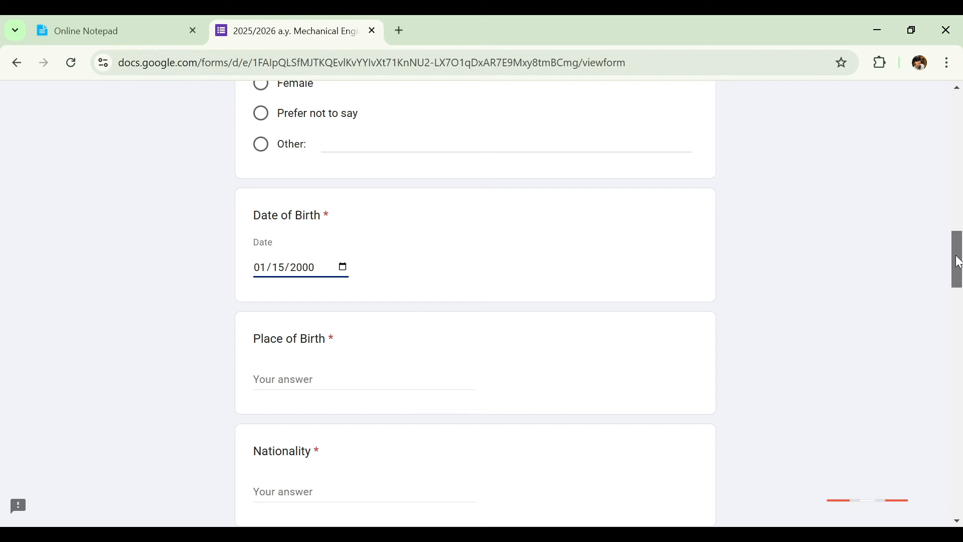
Answer Place of Birth with Pakistan and Nationality with Pakistani.
scroll(956, 258, down, 2)
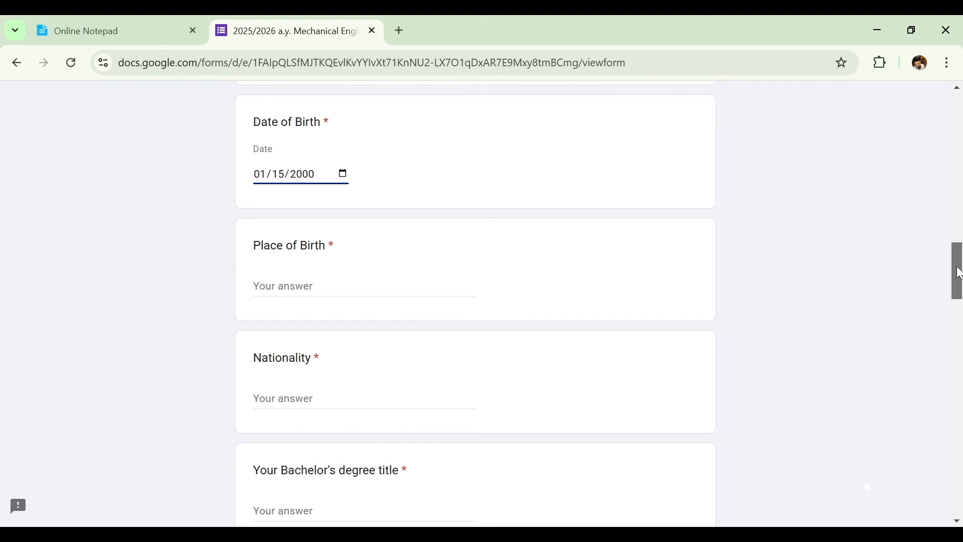
click(410, 291)
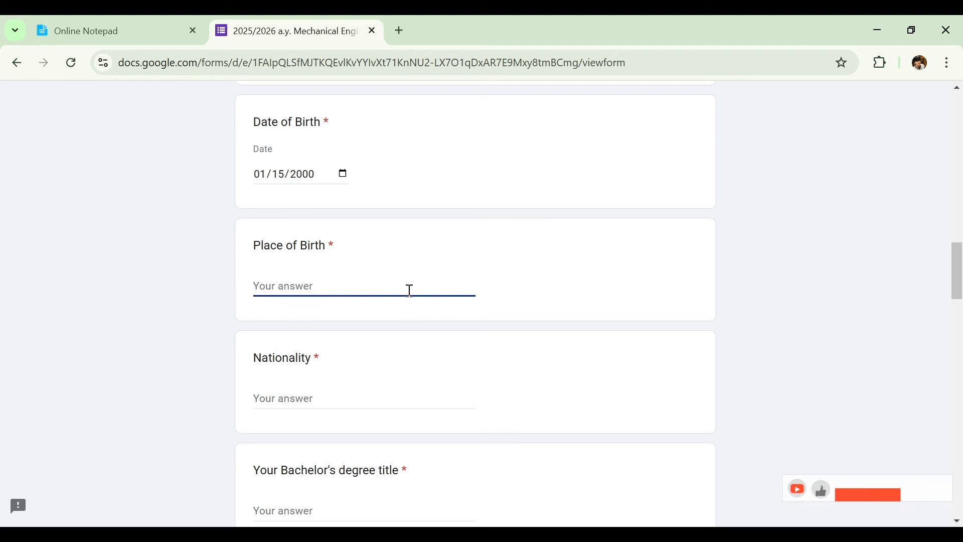
text(Pak)
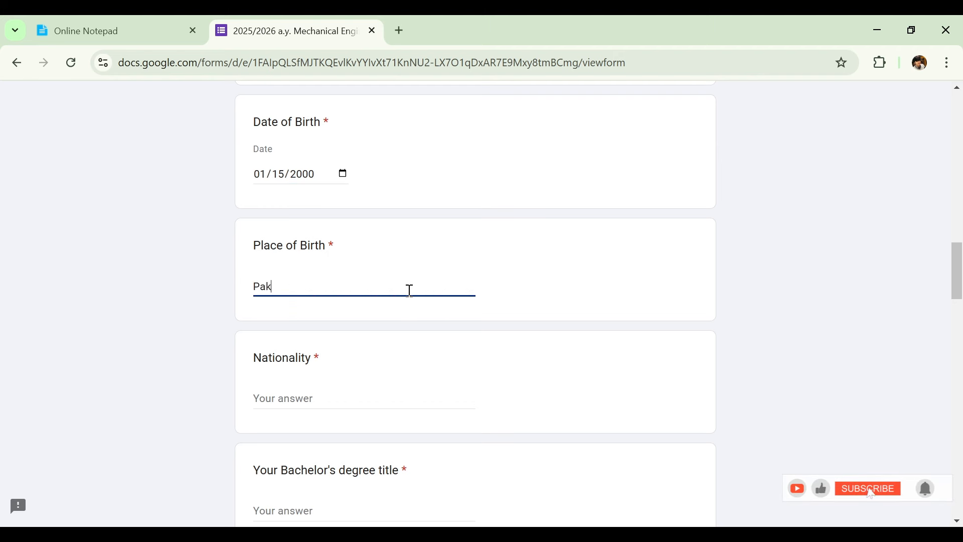
text(istan)
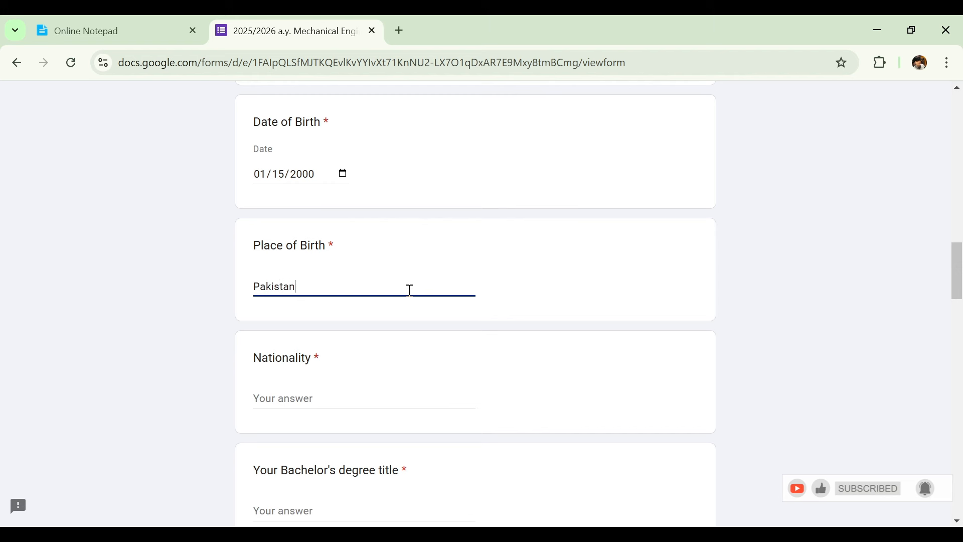
click(289, 401)
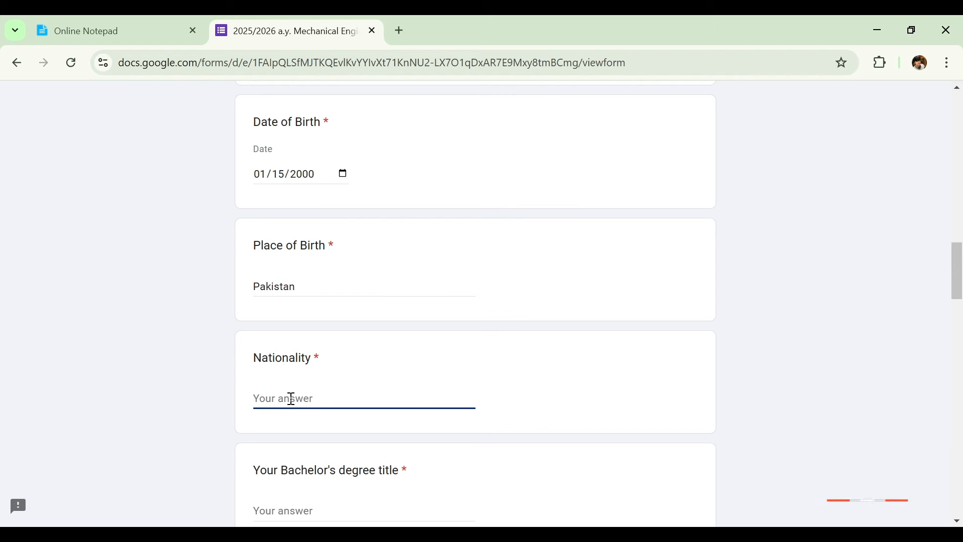
text(Pakistani)
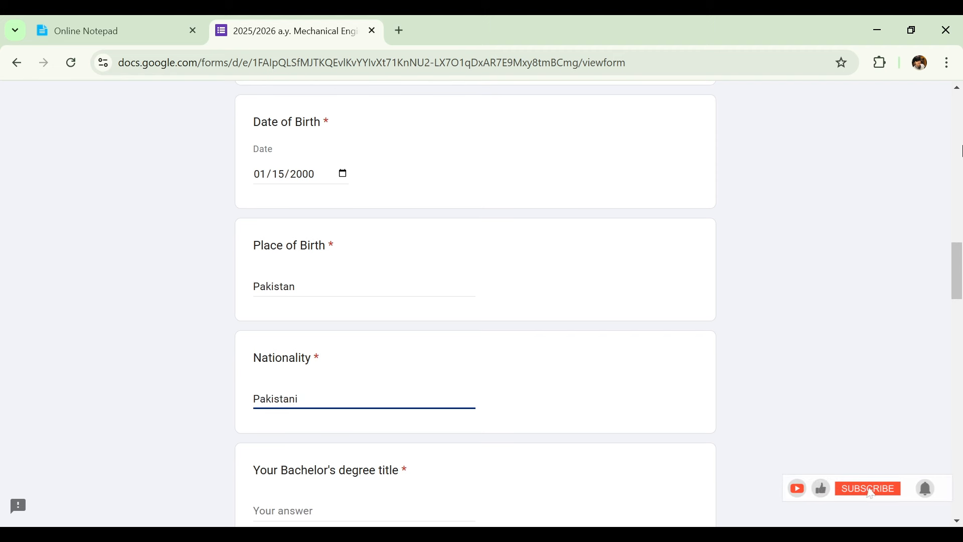
Enter 2024 as the Bachelor's graduation year.
drag(957, 259, 953, 292)
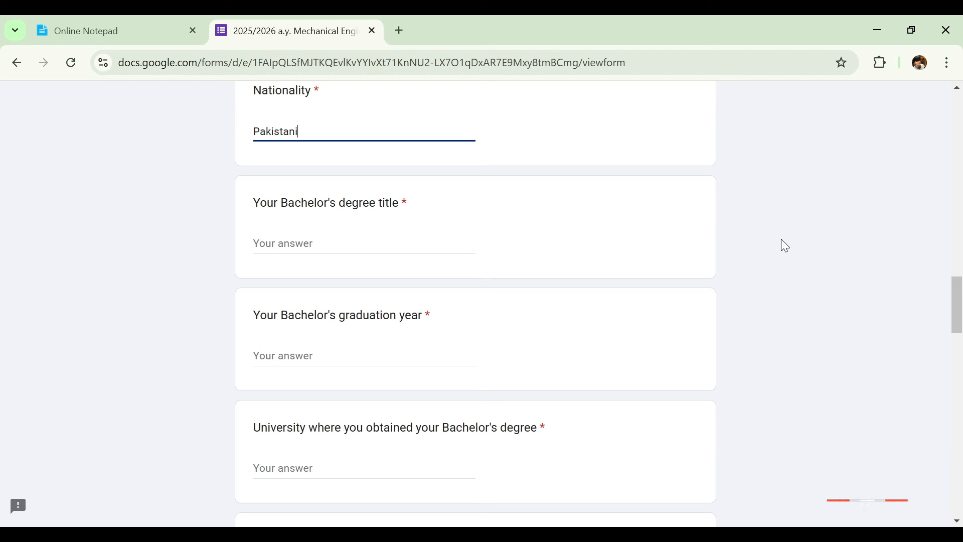
drag(962, 298, 960, 319)
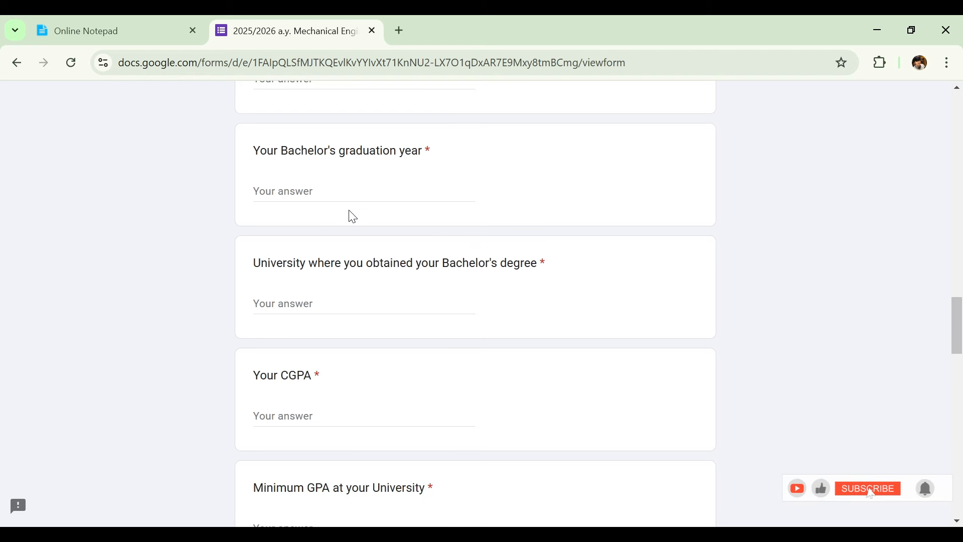
click(357, 196)
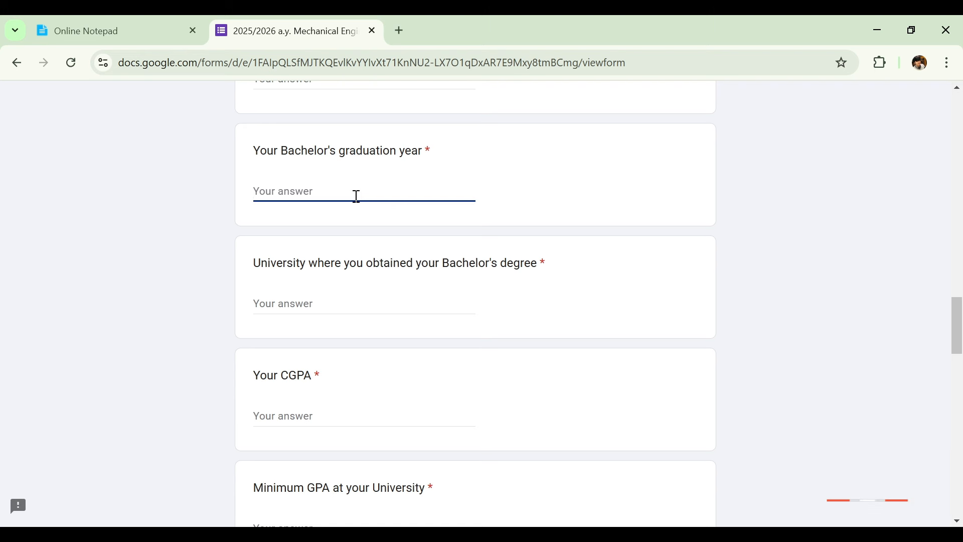
text(2)
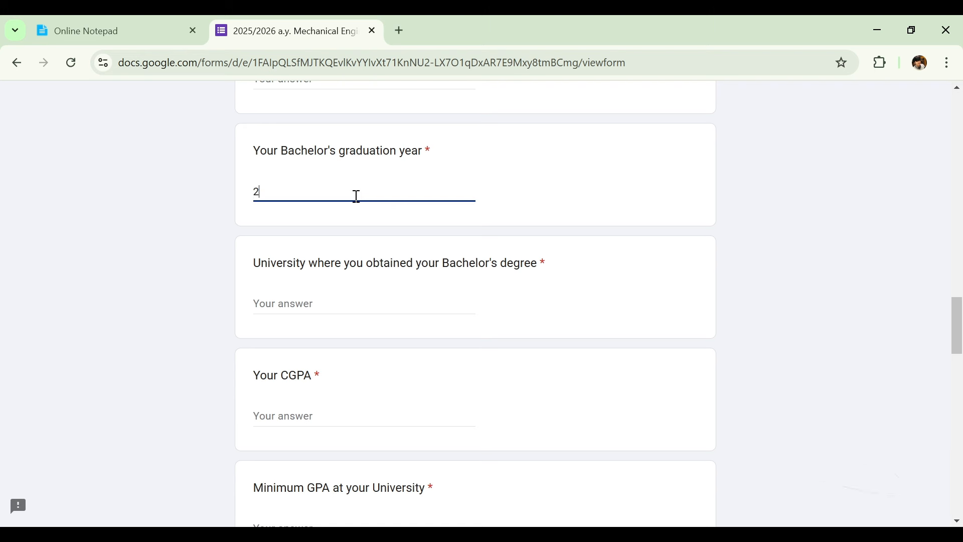
text(024)
Give UNIVERSITY as the Bachelor's university and 3.9 as the CGPA.
scroll(959, 321, down, 2)
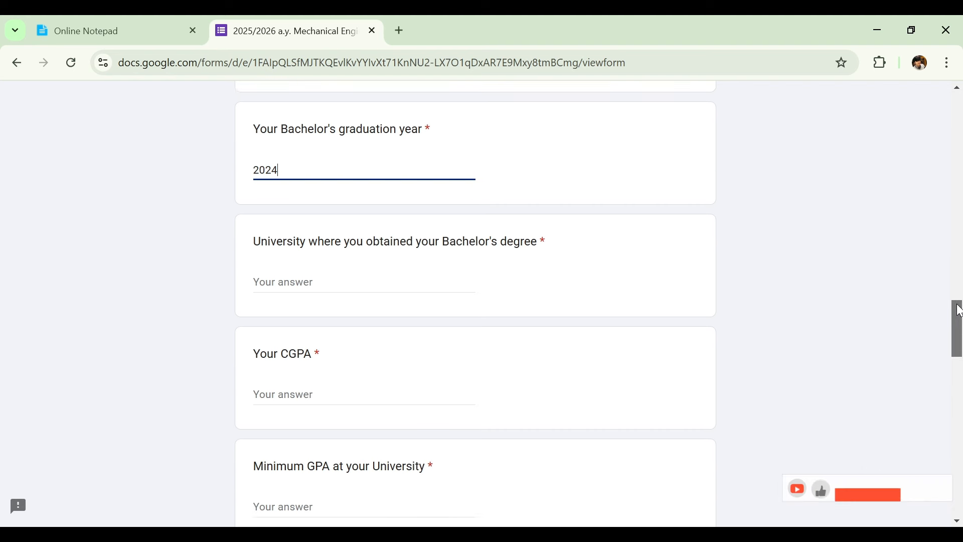
scroll(960, 317, down, 1)
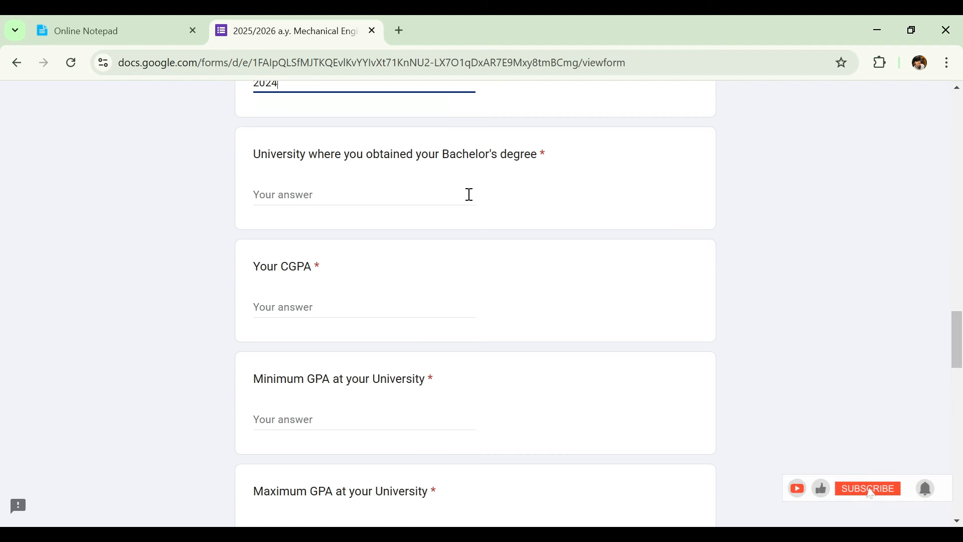
click(467, 191)
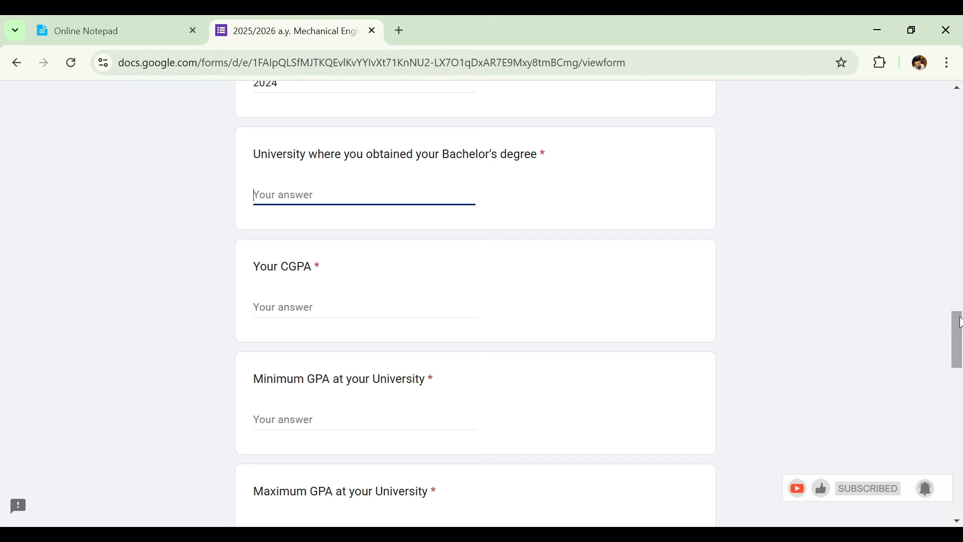
text(UNIVERSITY)
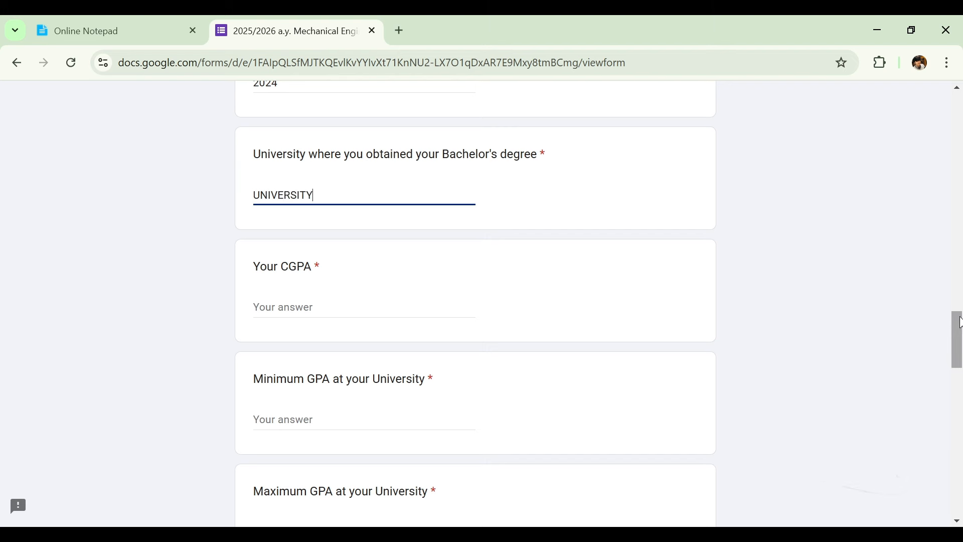
click(432, 302)
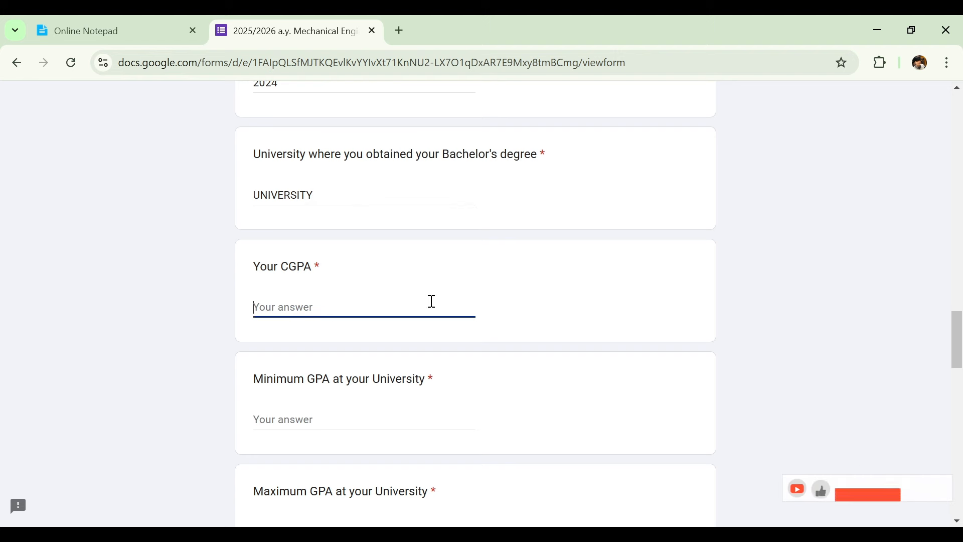
text(3)
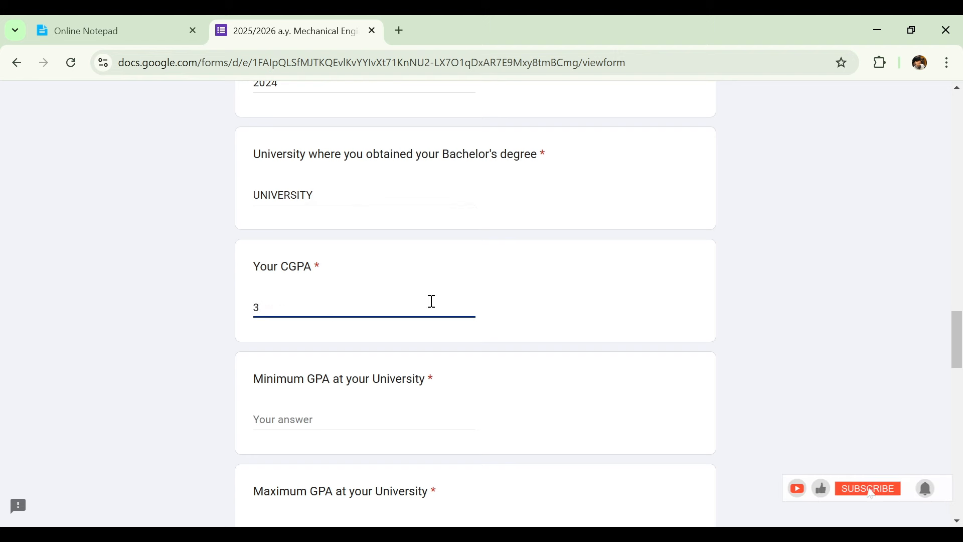
text(.9)
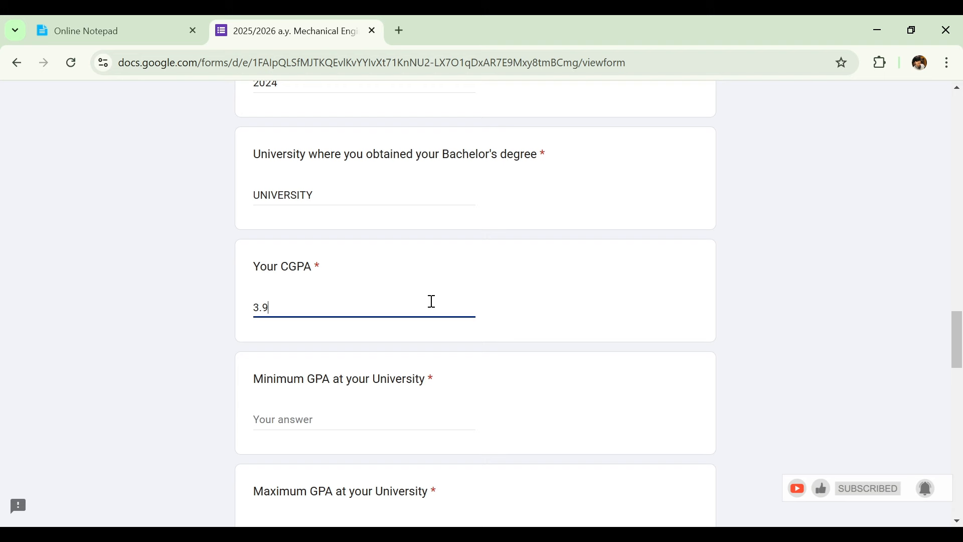
scroll(960, 381, down, 2)
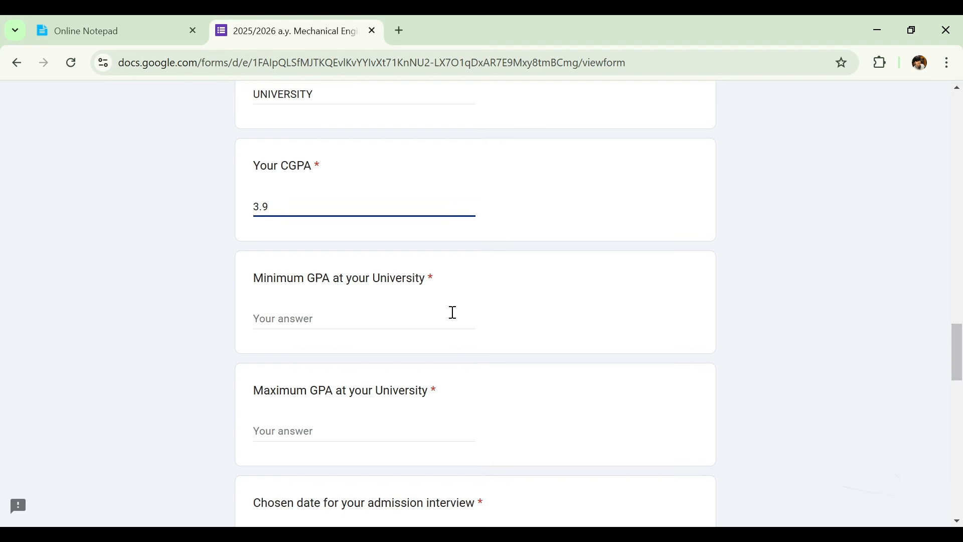
Enter 1.8 as the Minimum GPA and 4 as the Maximum GPA at your University.
click(440, 320)
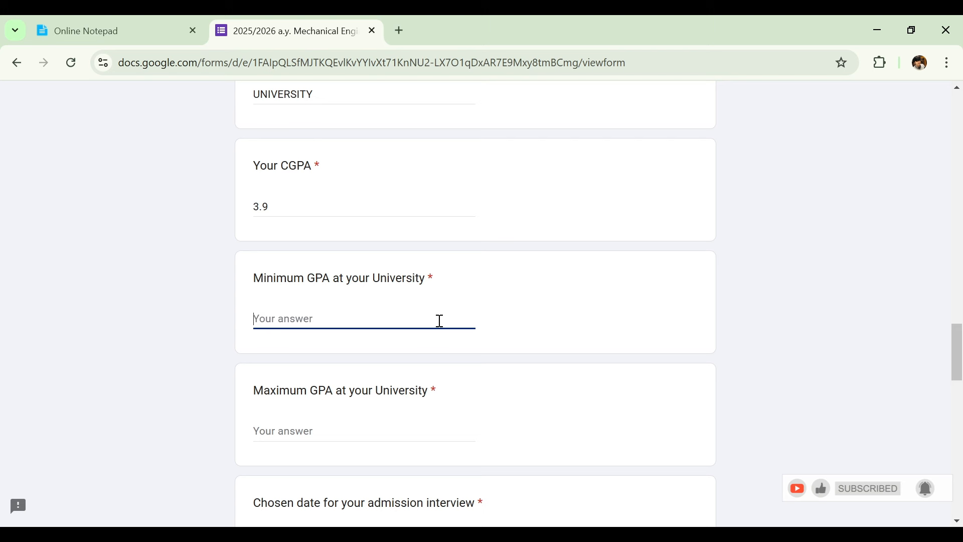
text(1.8)
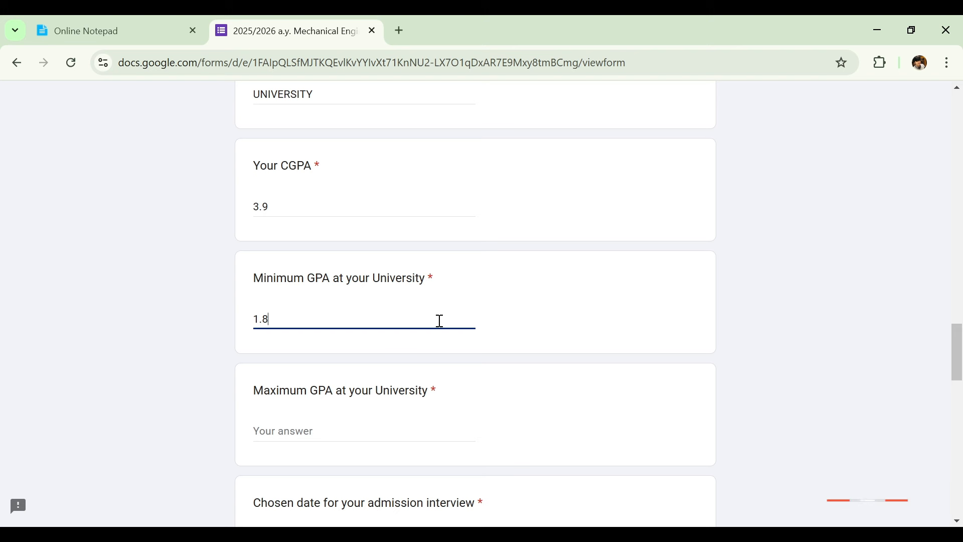
drag(961, 339, 961, 356)
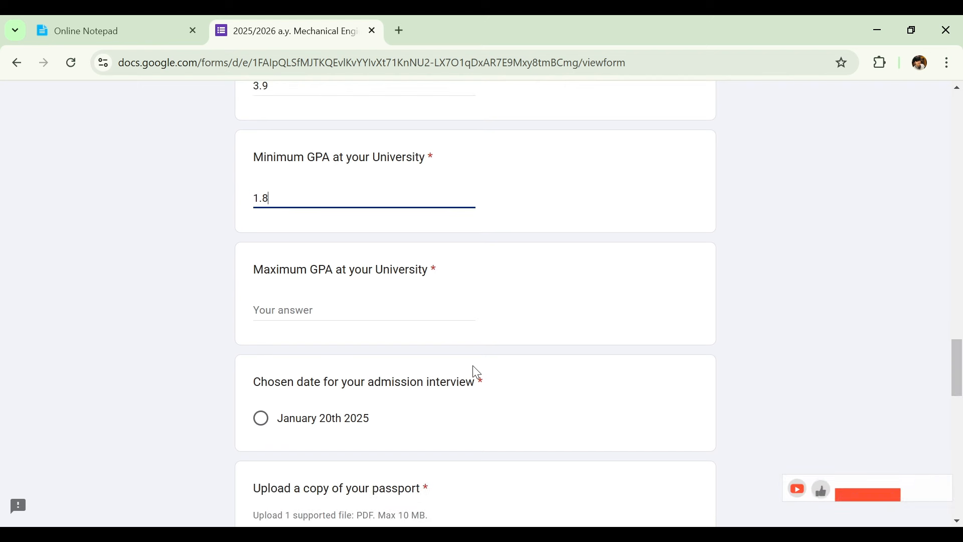
click(432, 309)
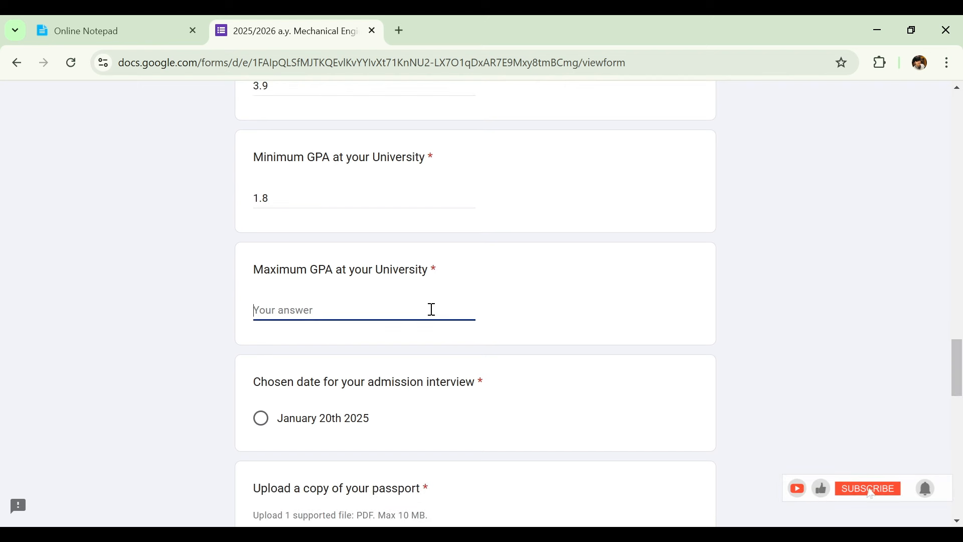
text(4)
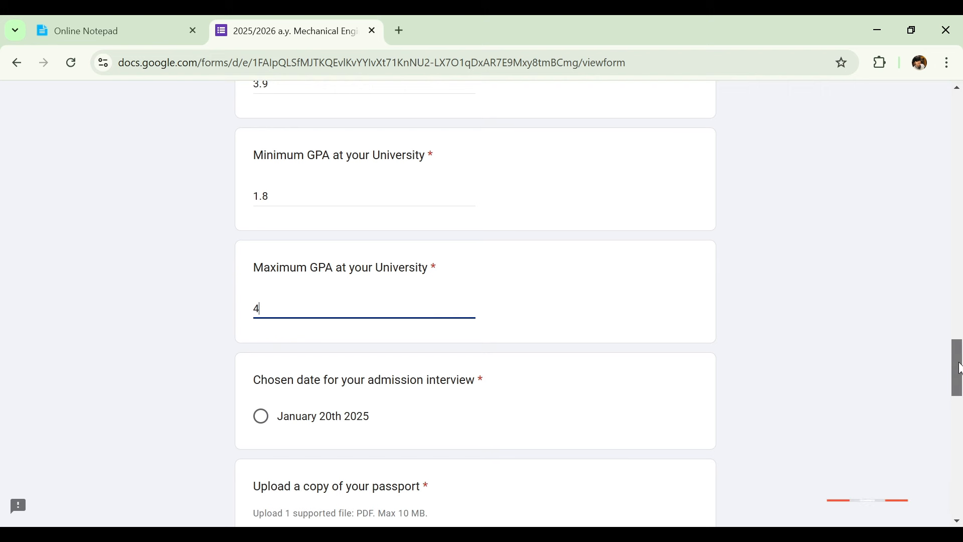
drag(957, 367, 956, 387)
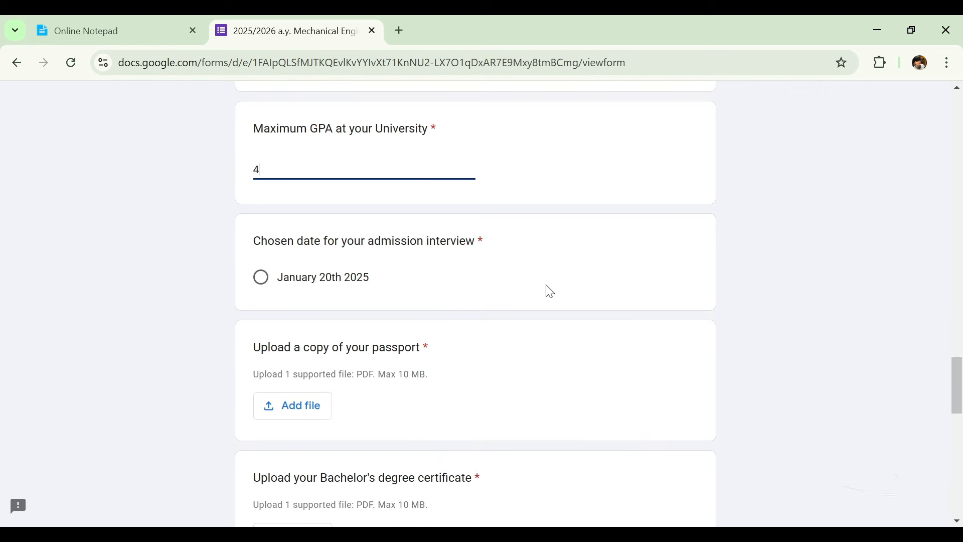
Select January 20th 2025 as the interview date and scroll on to the document uploads.
click(315, 290)
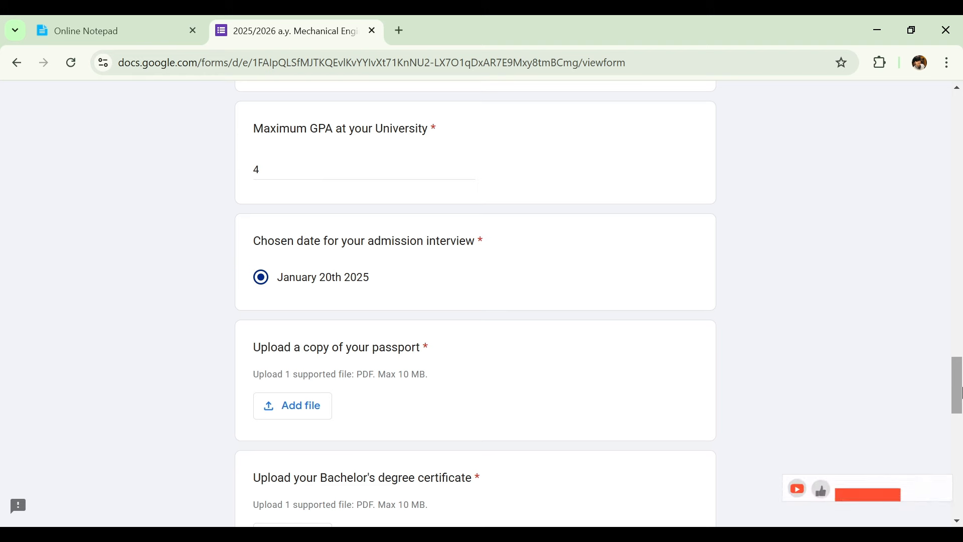
drag(956, 394, 961, 419)
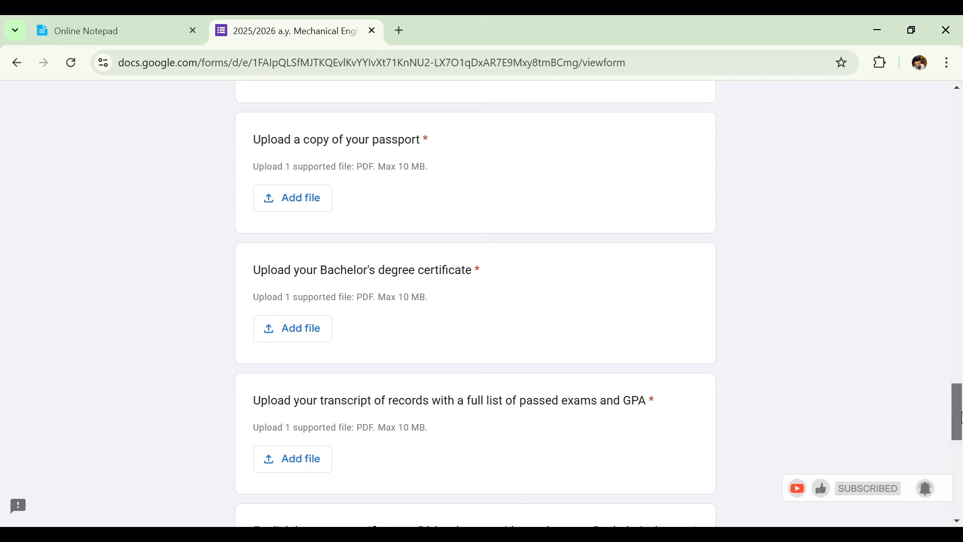
Scroll past the upload fields and answer Internet instead of Friends as the information source.
drag(961, 416, 960, 429)
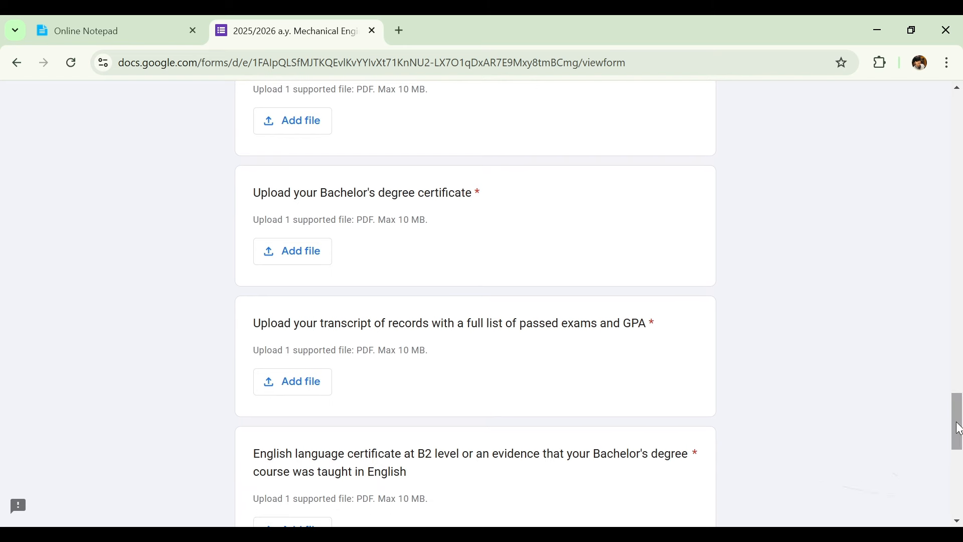
drag(960, 429, 960, 426)
scroll(284, 212, down, 3)
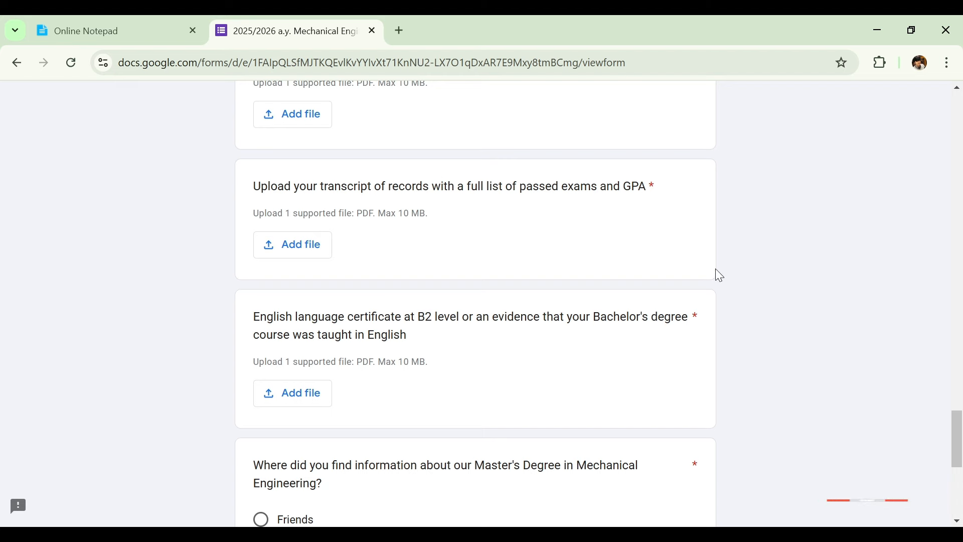
drag(961, 430, 961, 446)
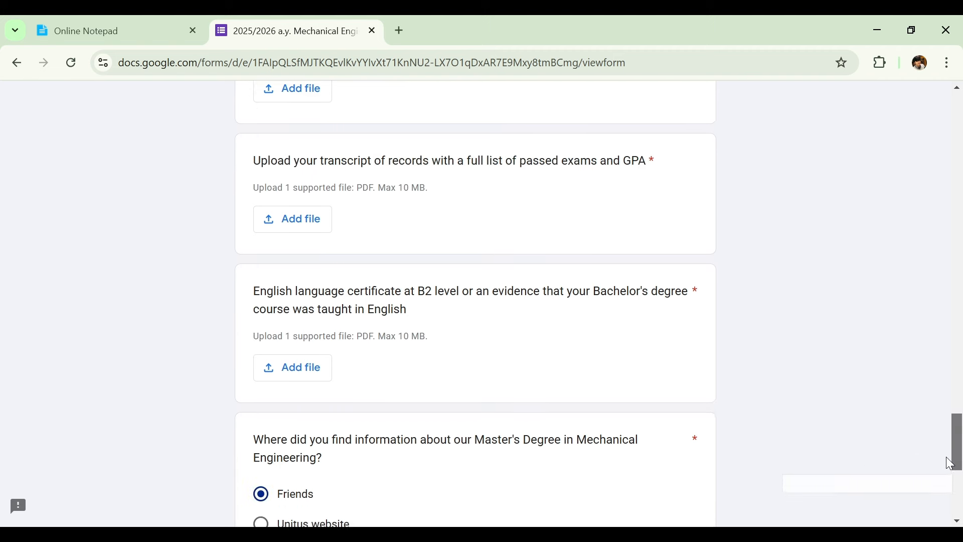
scroll(958, 457, down, 4)
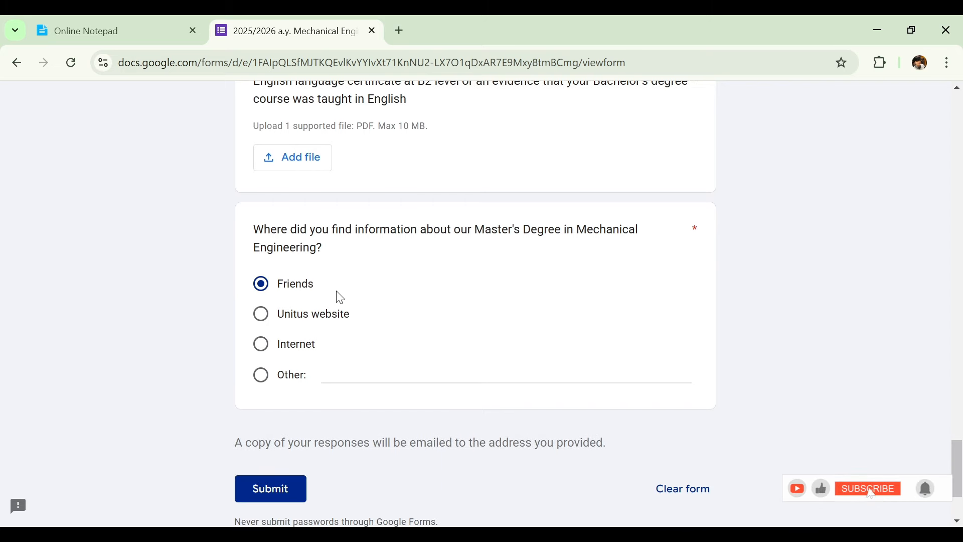
click(261, 343)
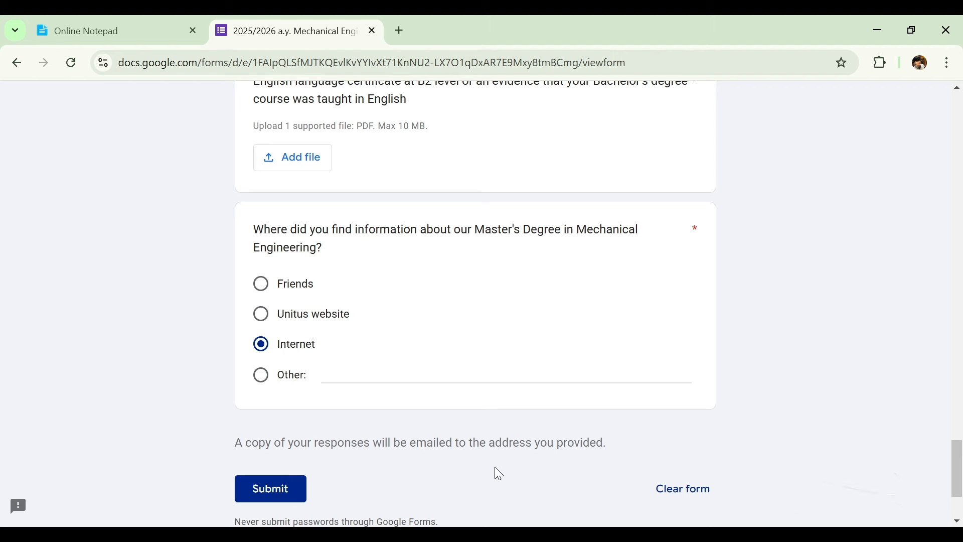
Scroll the form to its end and back to the top, then switch to the Join Unitus tab.
scroll(495, 474, down, 3)
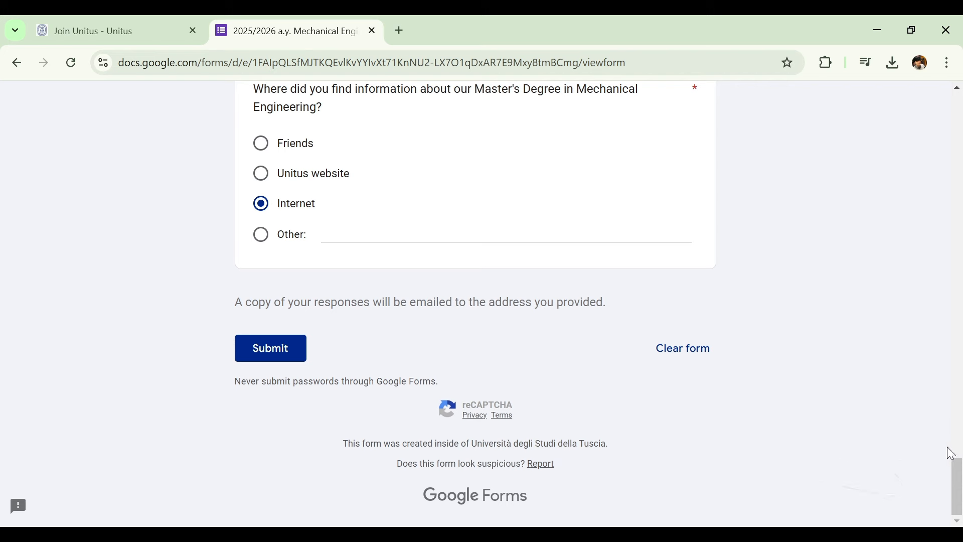
drag(959, 490, 961, 98)
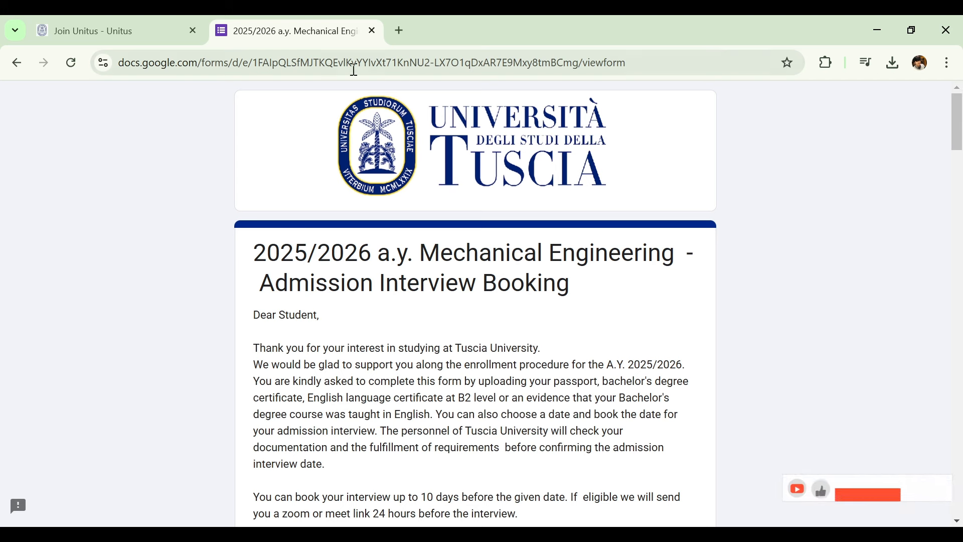
click(123, 22)
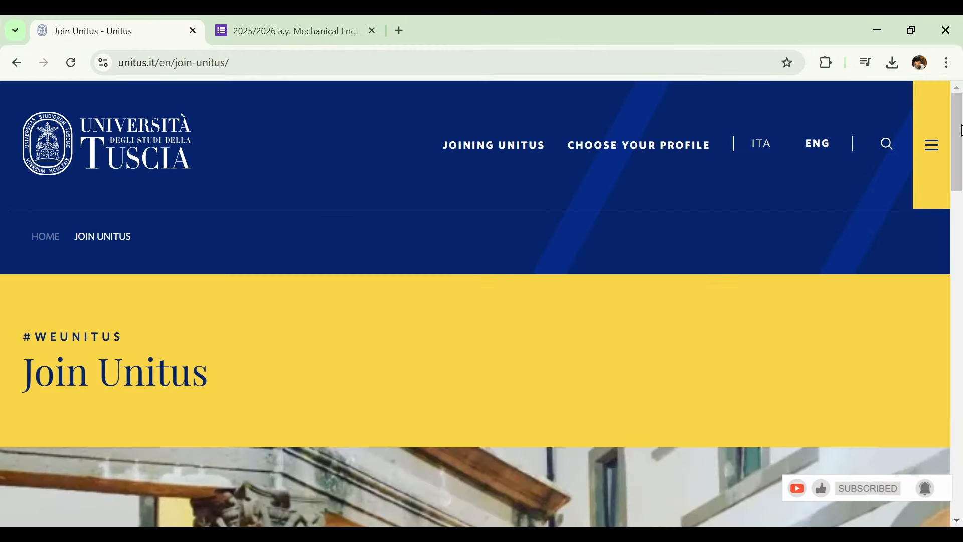
Scroll down the Join Unitus page to reach the How to enroll guide.
mouse_move(961, 132)
mouse_down()
mouse_move(961, 218)
mouse_move(960, 132)
mouse_up()
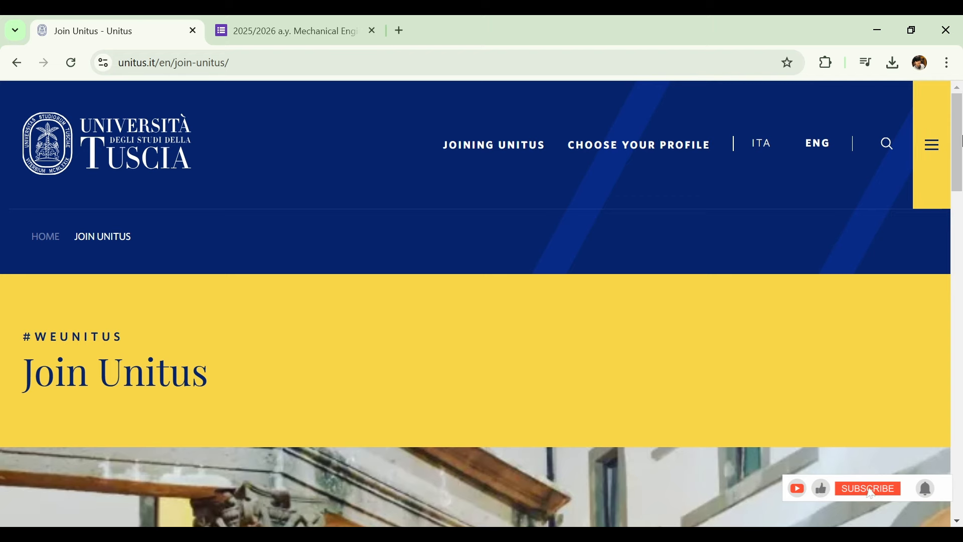
drag(962, 142, 947, 233)
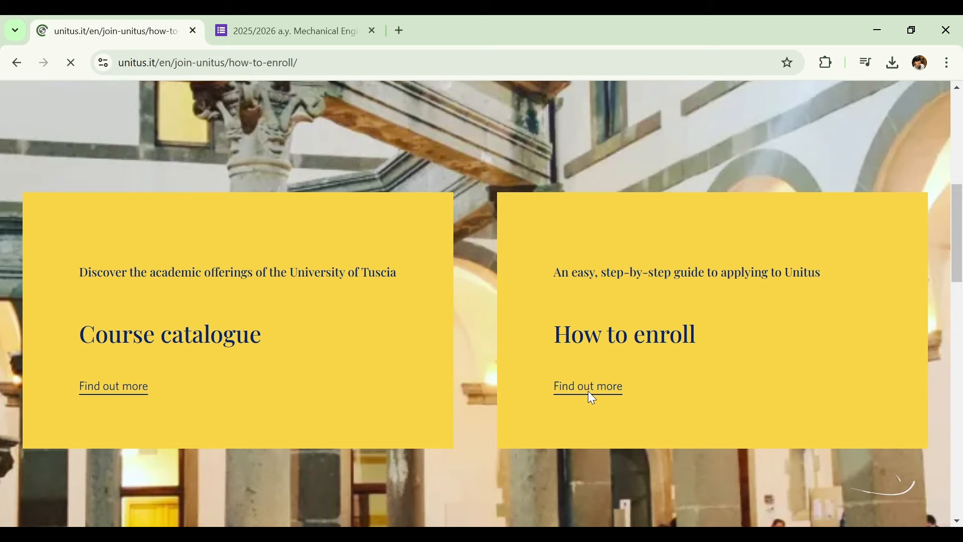
scroll(394, 227, down, 5)
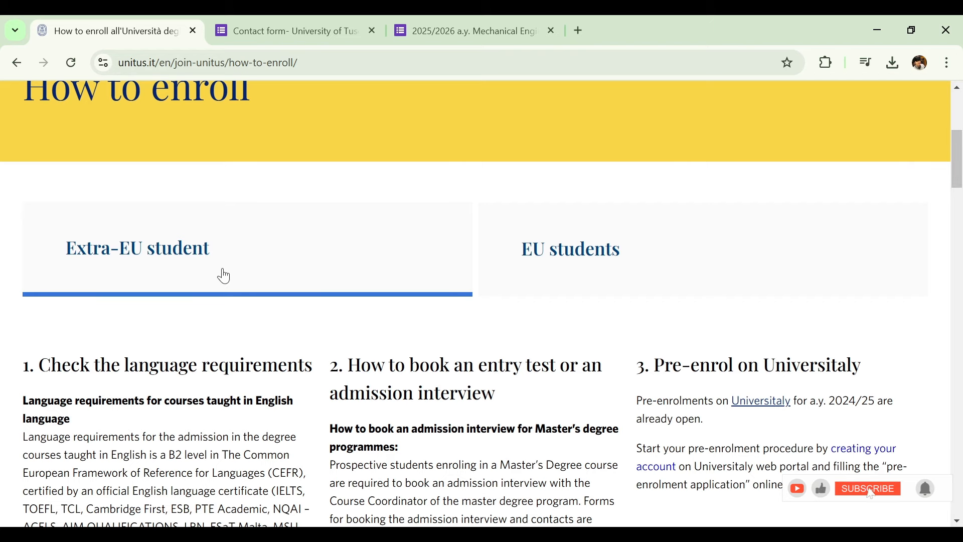
drag(955, 173, 905, 456)
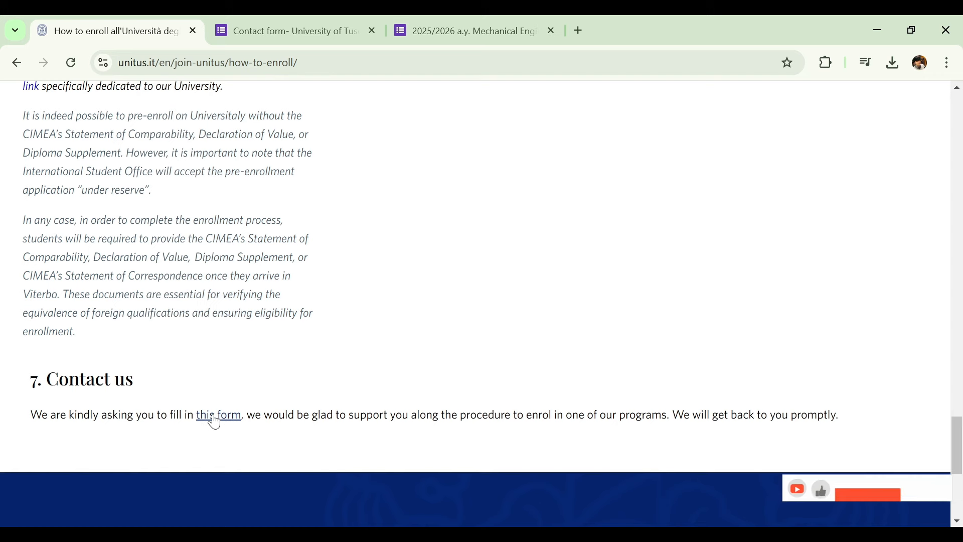
Scroll through the University of Tuscia contact form tab, then go back to the 2025/2026 a.y. Mechanical Engineering tab.
click(304, 22)
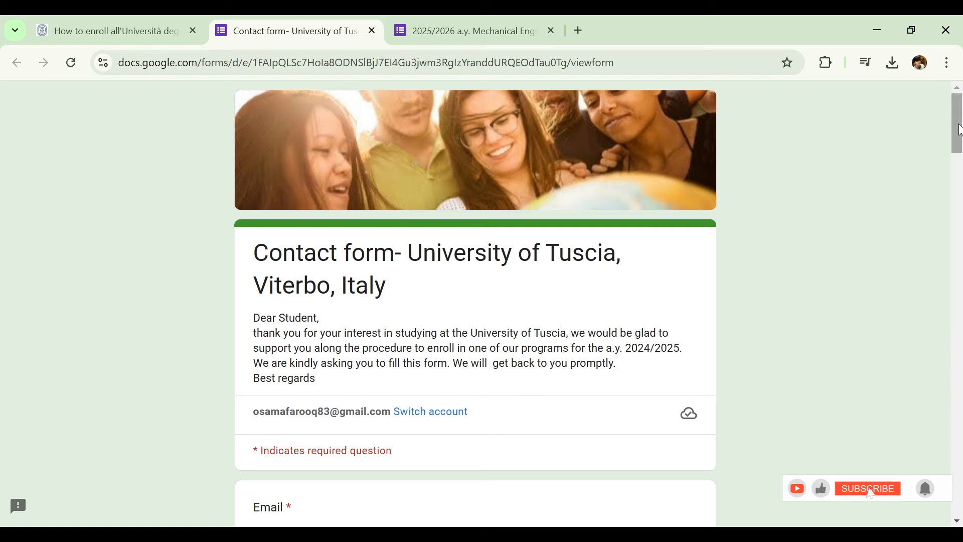
drag(957, 133, 925, 473)
scroll(455, 293, up, 5)
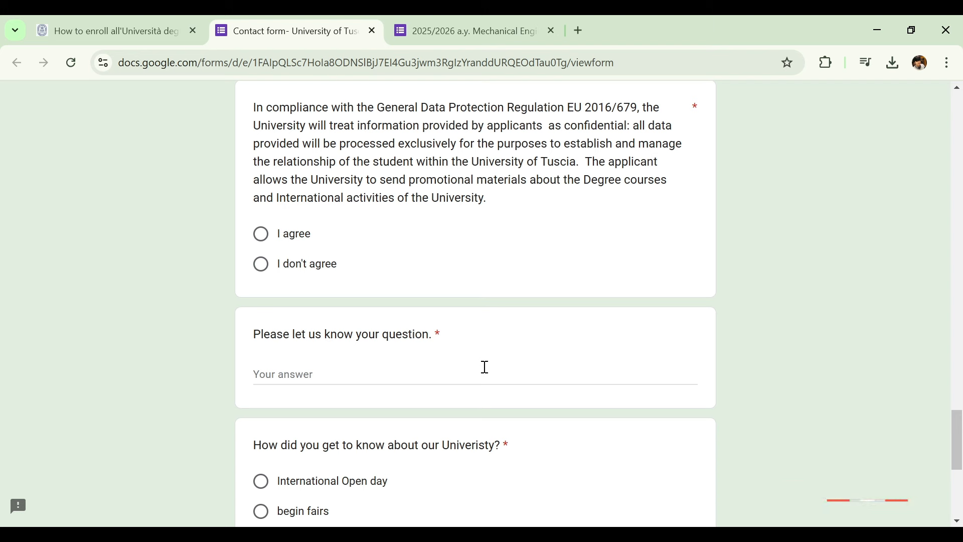
click(437, 18)
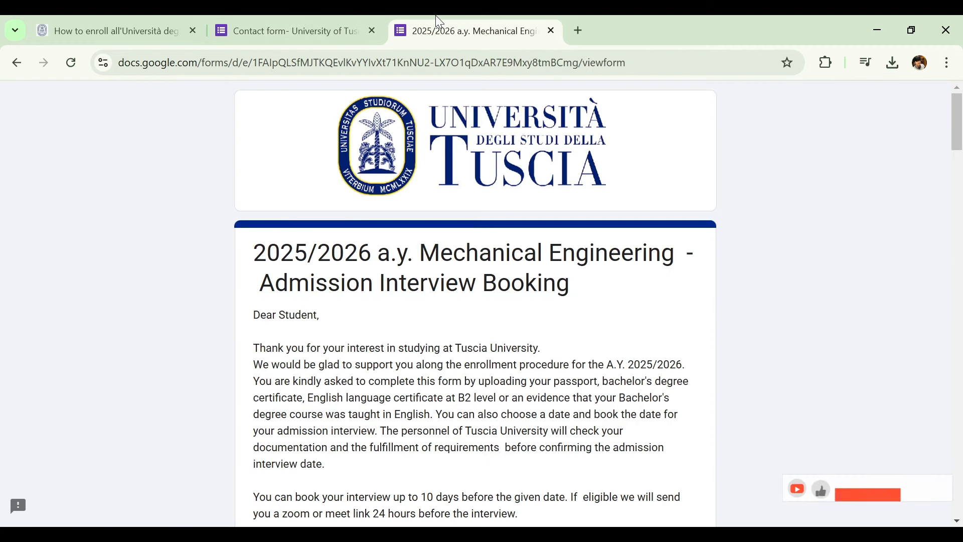